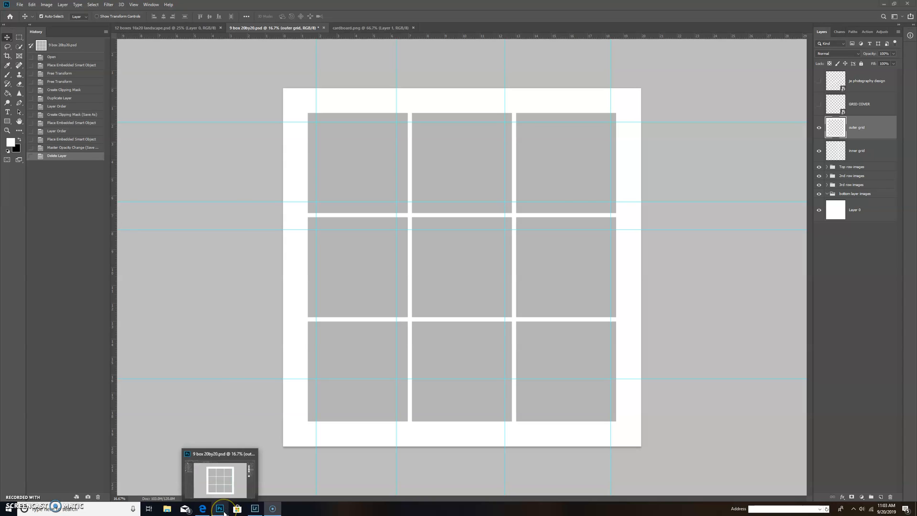
Step: Bring up the Facebook group post showing the cardboard-textured 9-box grid
click(204, 510)
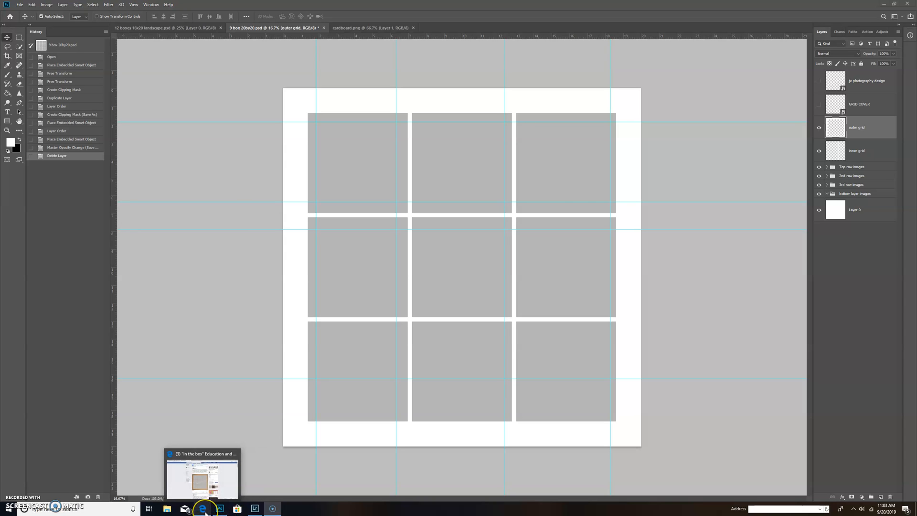
click(205, 509)
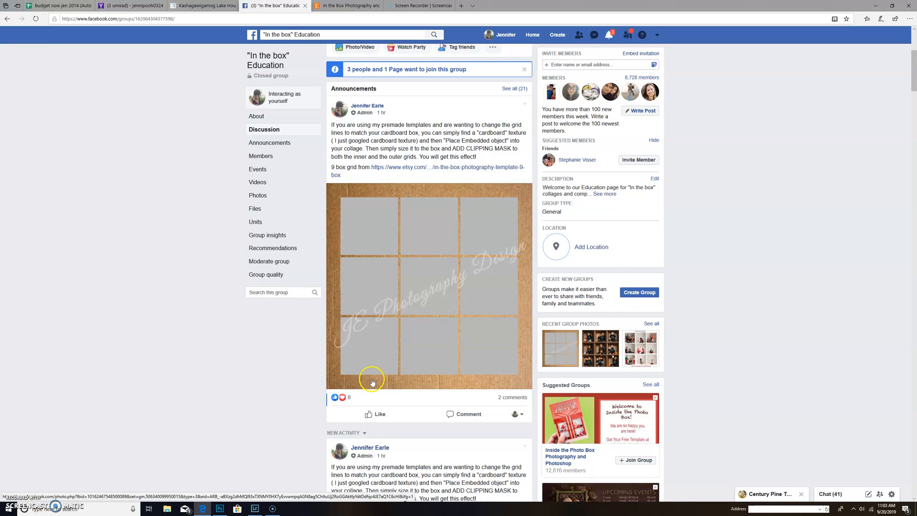
Step: Switch to the JEPhotographyDesign Etsy shop page listing 9-box templates
click(221, 509)
click(203, 508)
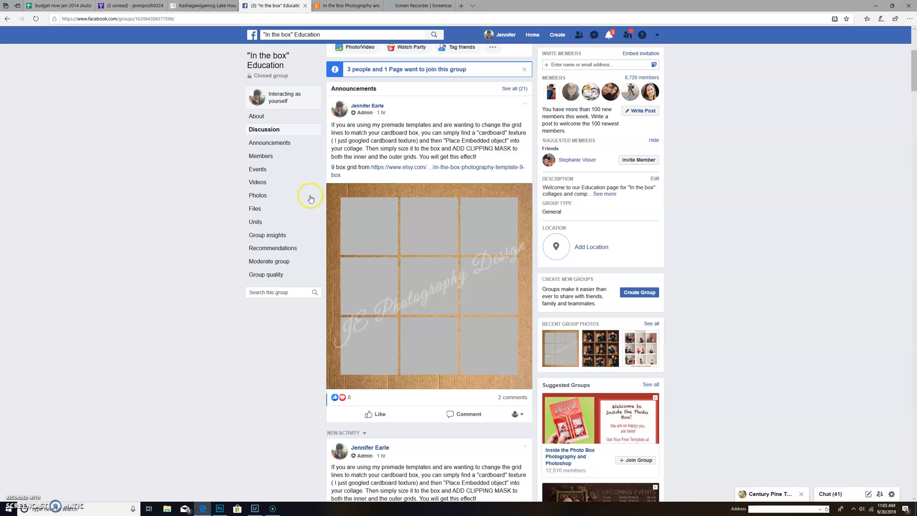
click(351, 5)
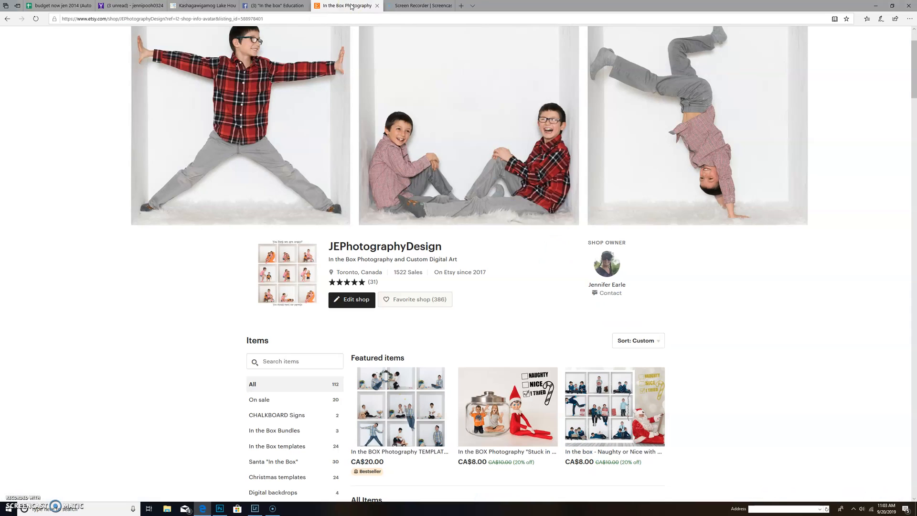
scroll(364, 102, up, 1)
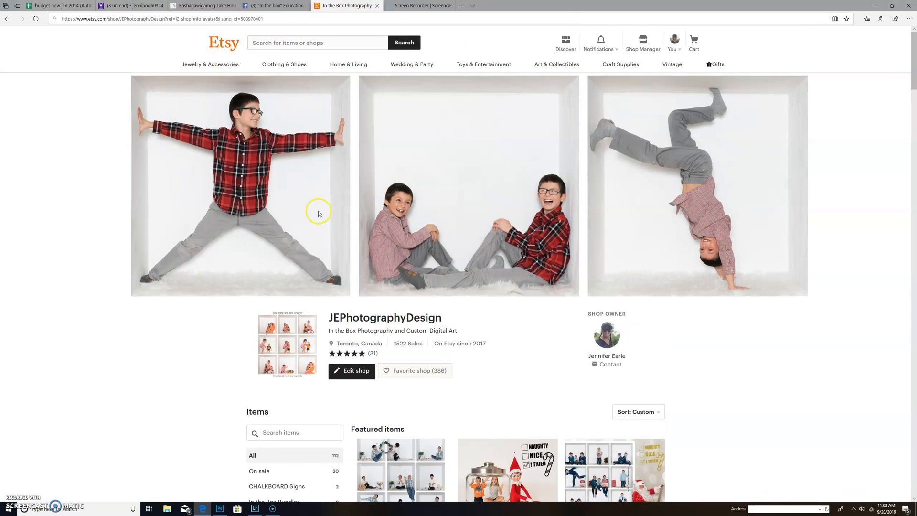
scroll(344, 219, down, 1)
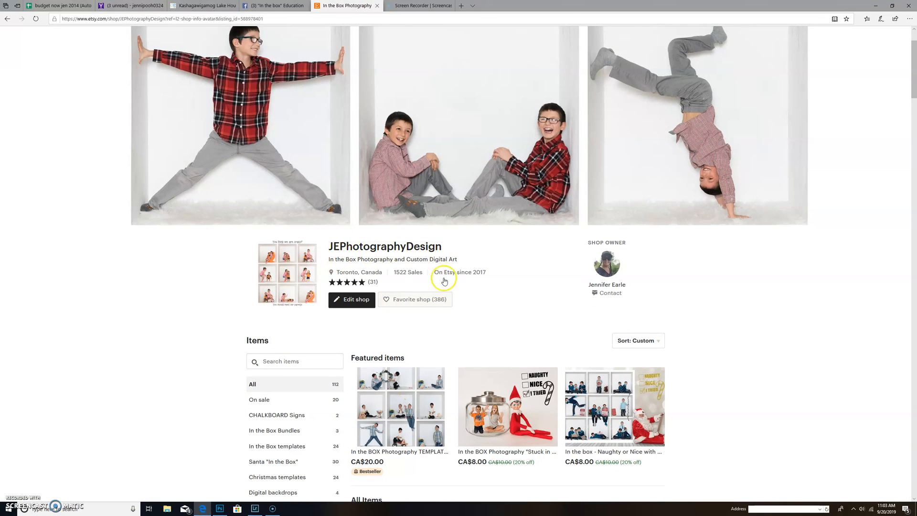
scroll(444, 282, down, 1)
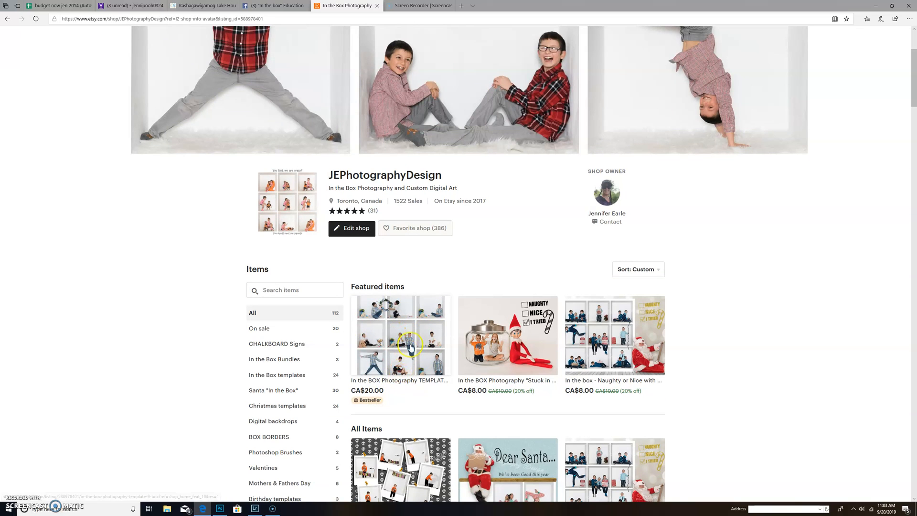
scroll(402, 356, down, 1)
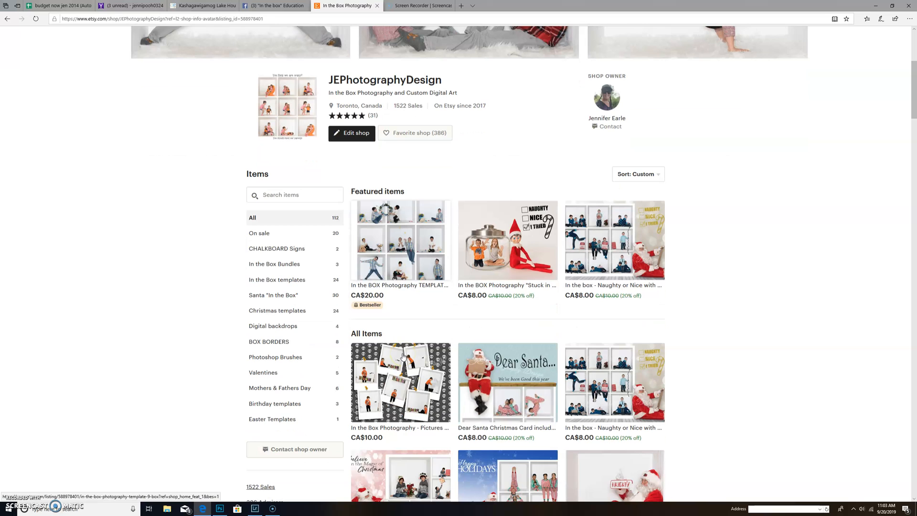
scroll(402, 356, down, 1)
scroll(399, 216, up, 2)
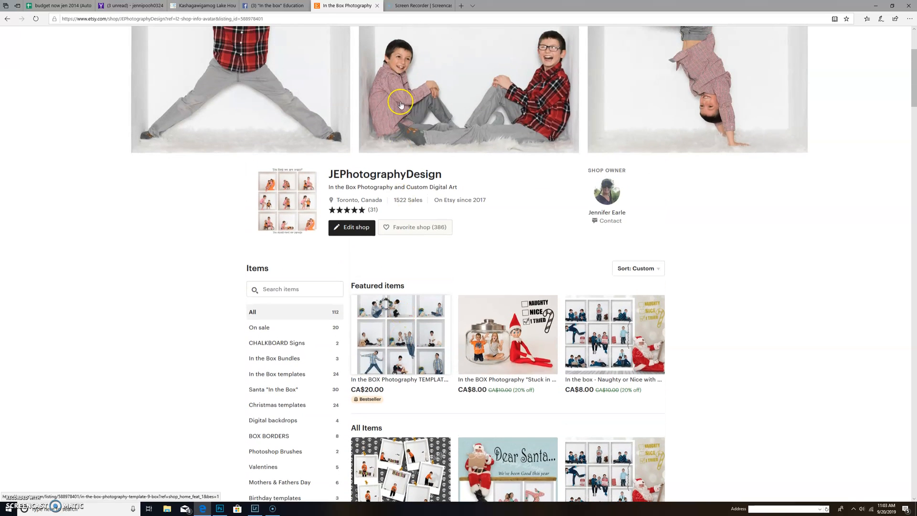
Step: Return from the Etsy shop to the 9-box grid template in Photoshop
click(220, 509)
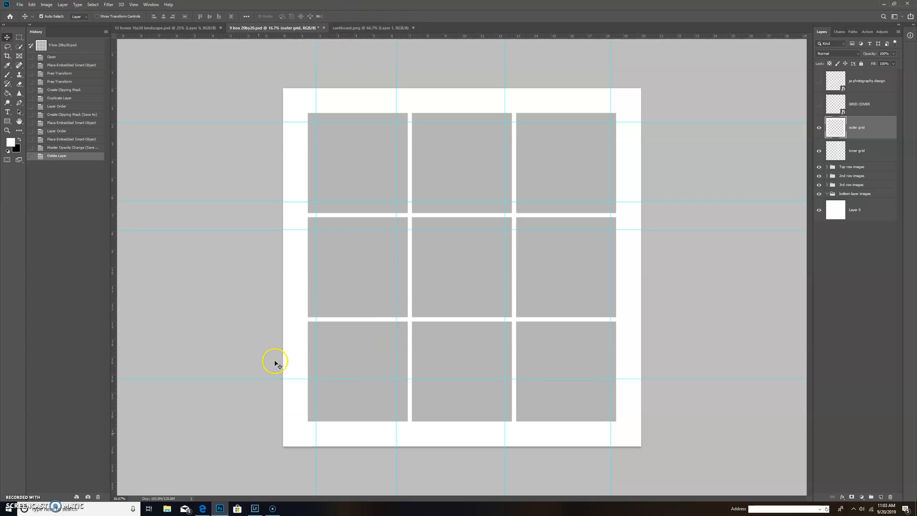
mouse_move(203, 508)
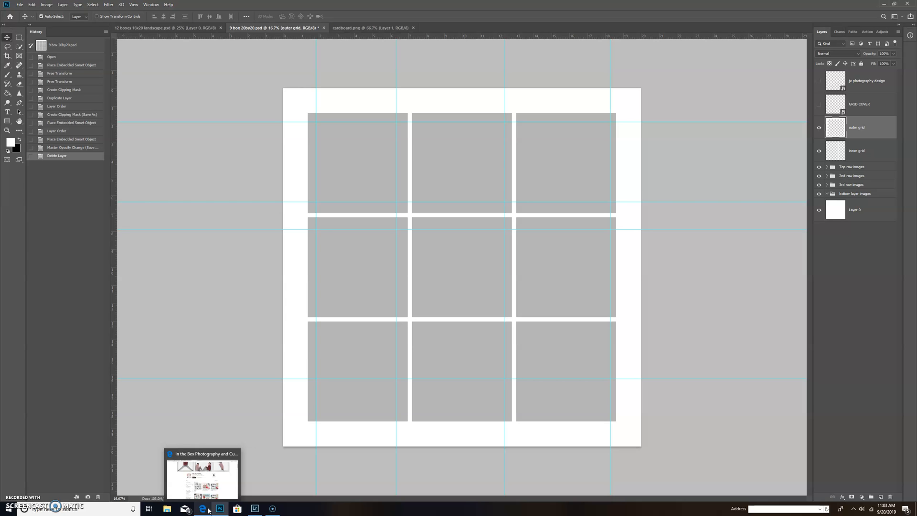
Step: Switch to the cardboard.png texture document
click(371, 27)
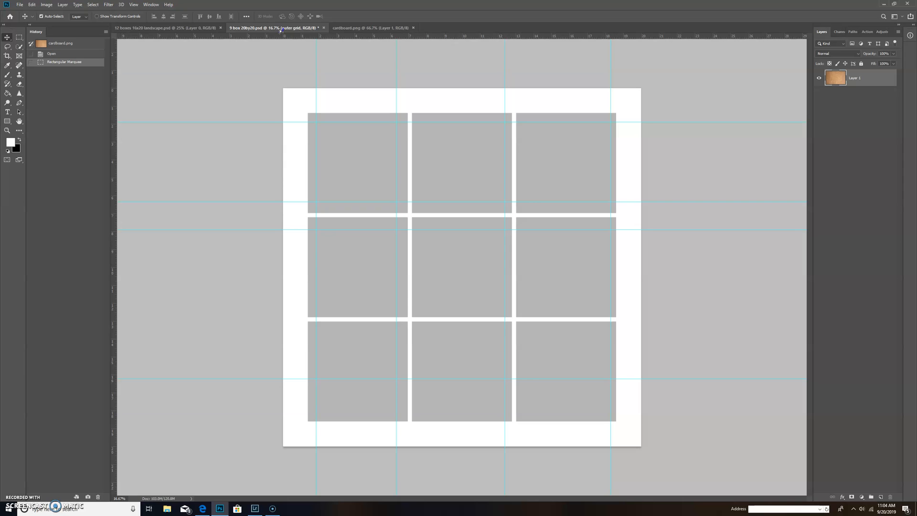
Step: Drag the cardboard texture into 9 box 20by20.psd as a new layer
mouse_move(278, 29)
mouse_down()
mouse_move(301, 35)
mouse_move(259, 27)
mouse_up()
drag(275, 29, 337, 137)
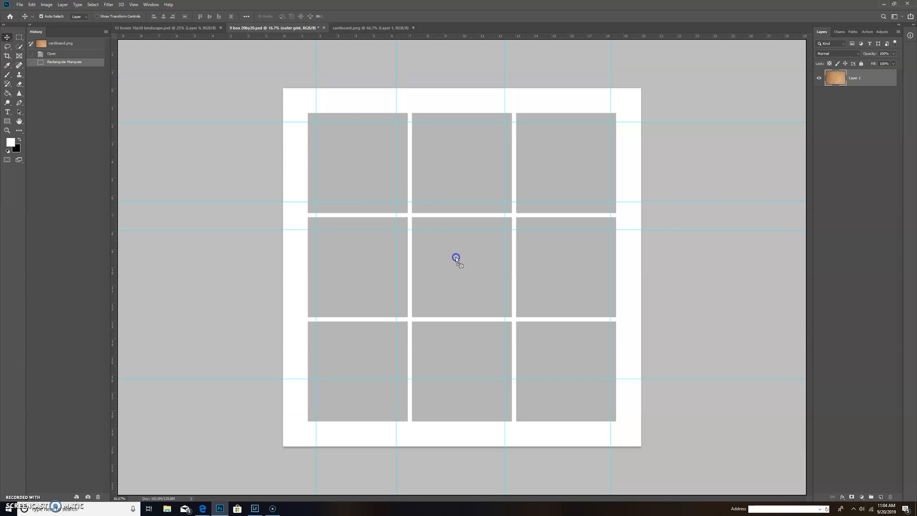
drag(457, 261, 457, 258)
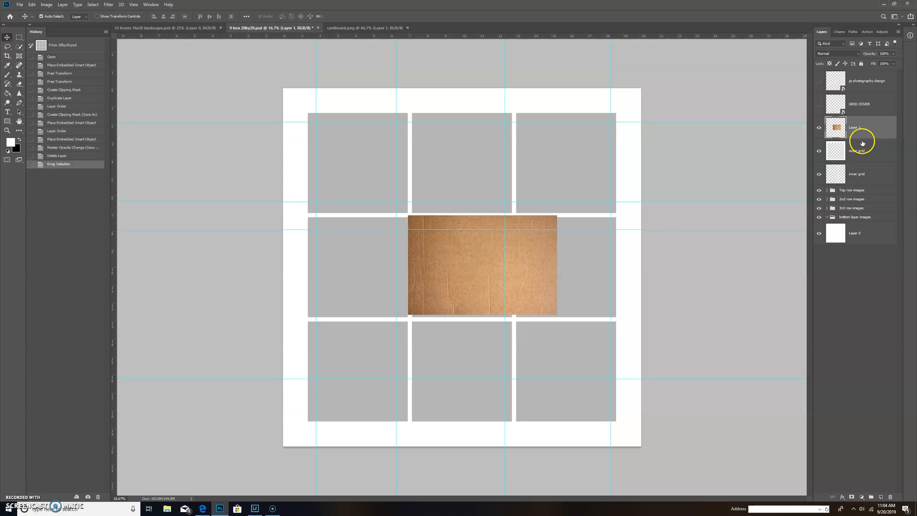
Step: Move Layer 1 above the outer grid layer and to the bottom-left corner
mouse_move(856, 128)
mouse_down()
mouse_move(855, 177)
mouse_move(853, 117)
mouse_up()
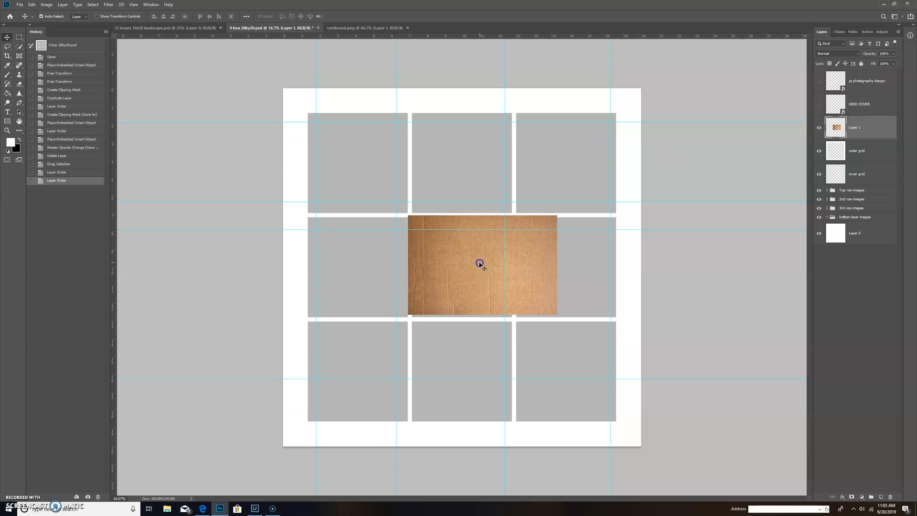
drag(480, 261, 356, 393)
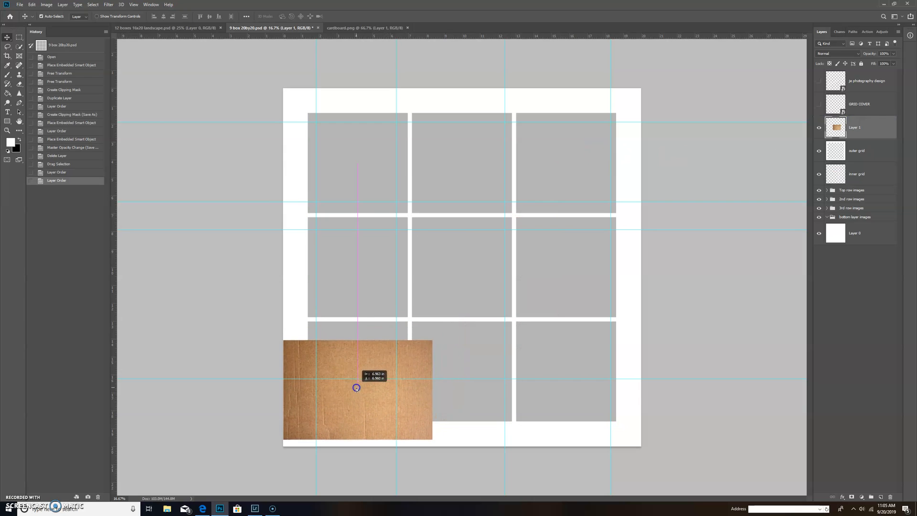
Step: Start Free Transform (Ctrl+T) and stretch the cardboard up and to the right
click(45, 5)
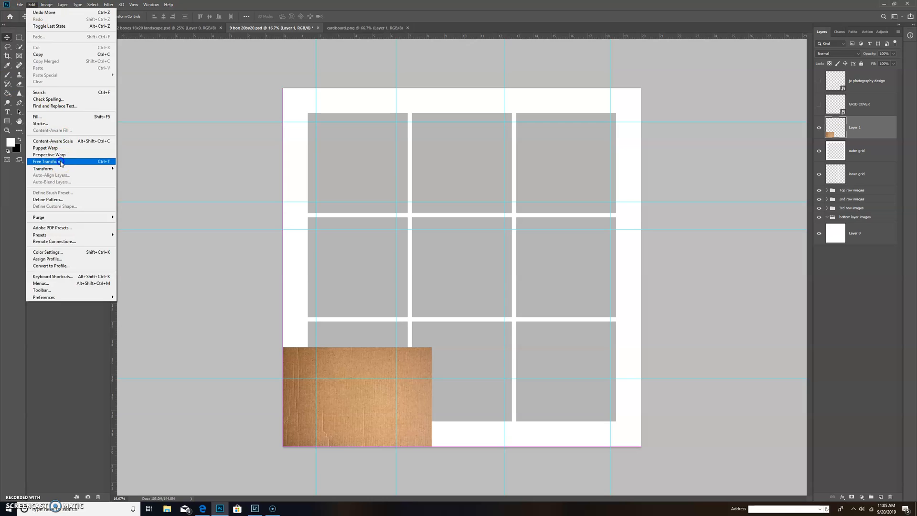
key(Escape)
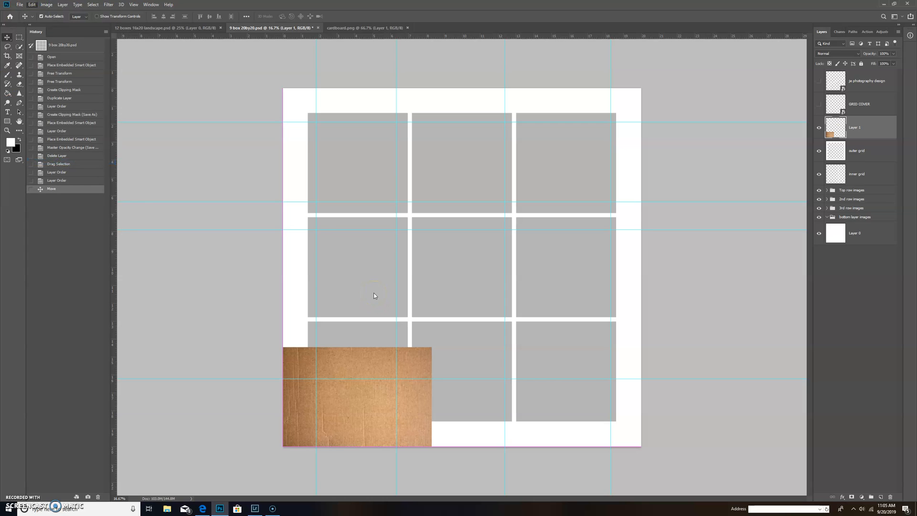
key(ctrl+t)
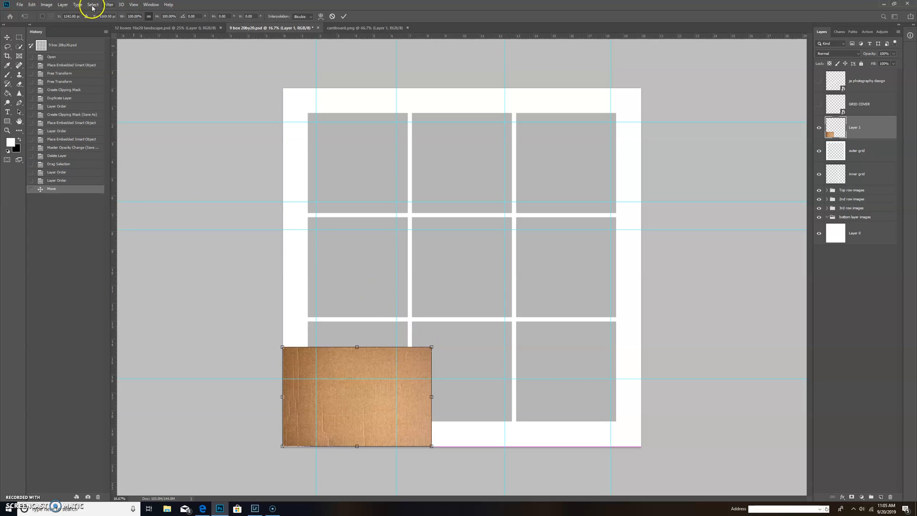
click(30, 5)
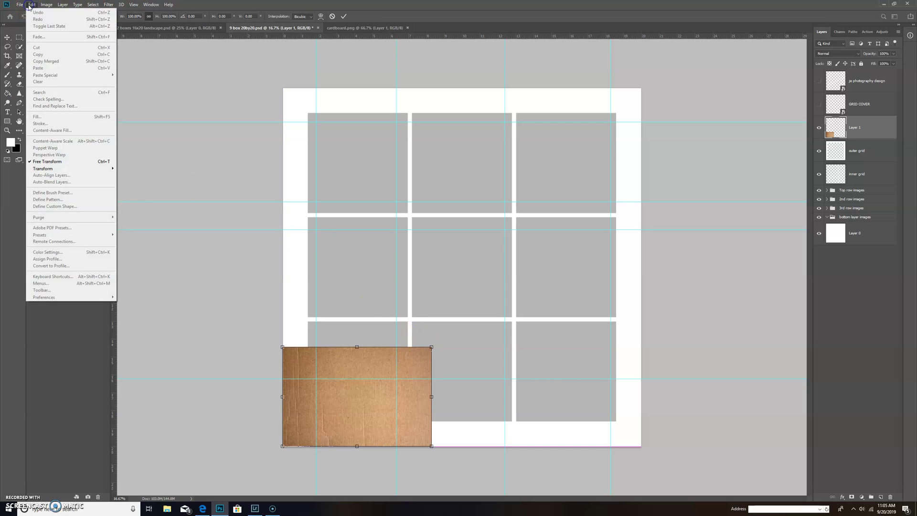
click(48, 162)
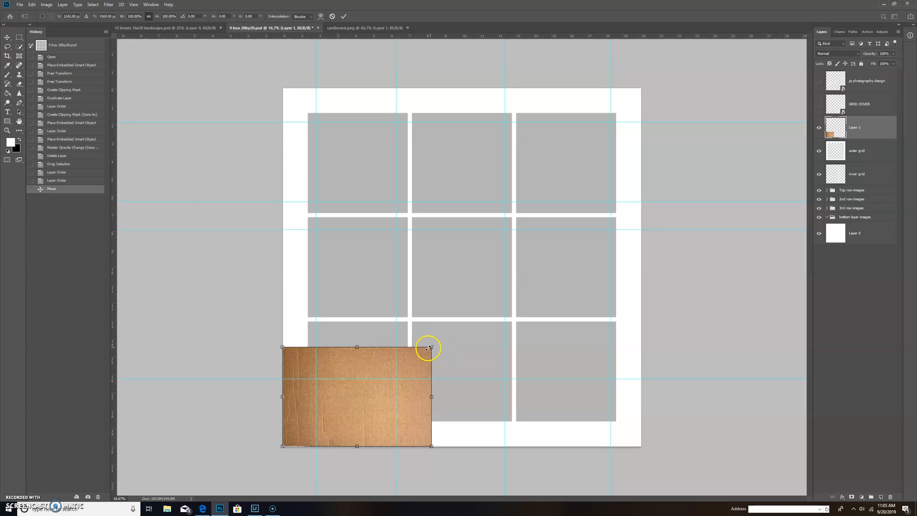
mouse_move(431, 347)
mouse_down()
mouse_move(616, 101)
mouse_move(638, 89)
mouse_up()
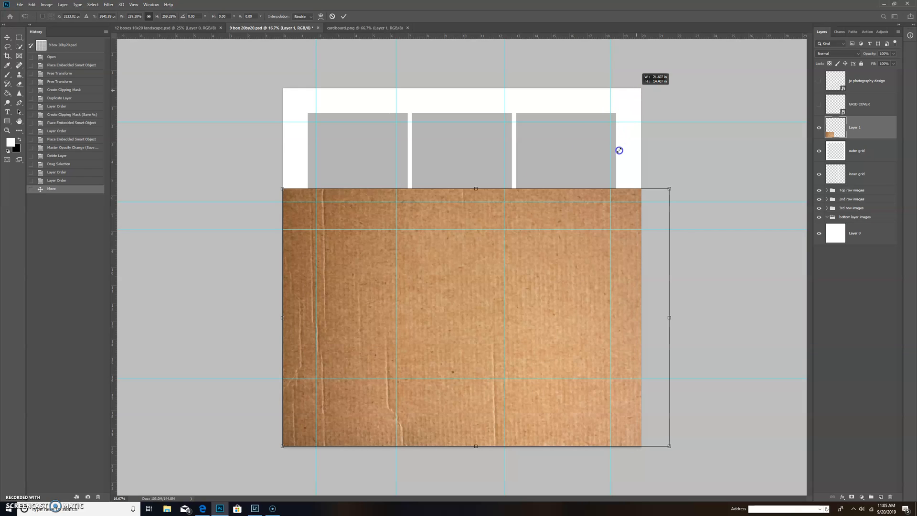
drag(619, 151, 609, 173)
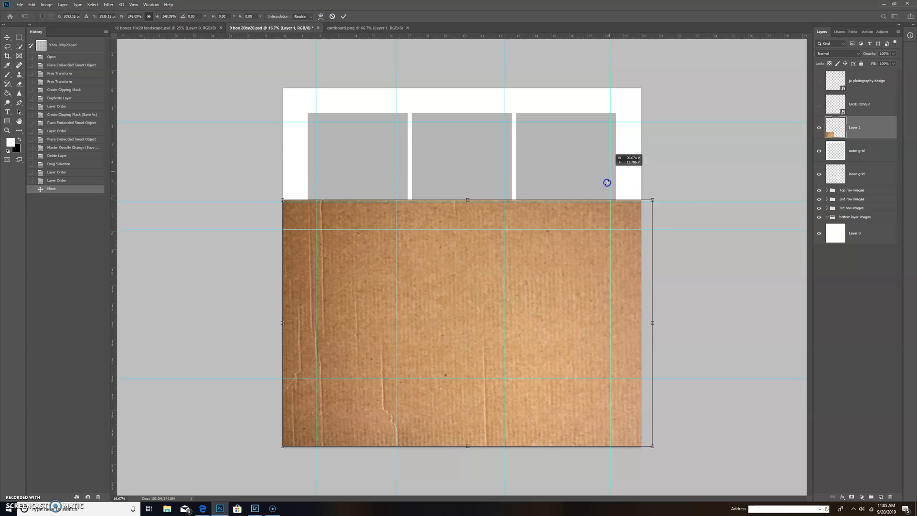
Step: Enlarge the cardboard to cover the whole canvas and commit the transform
drag(604, 187, 613, 182)
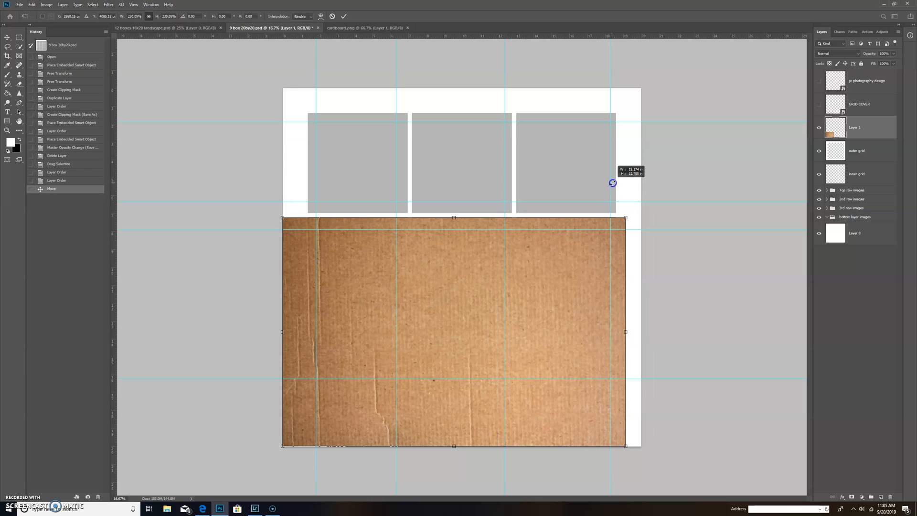
key(ctrl+z)
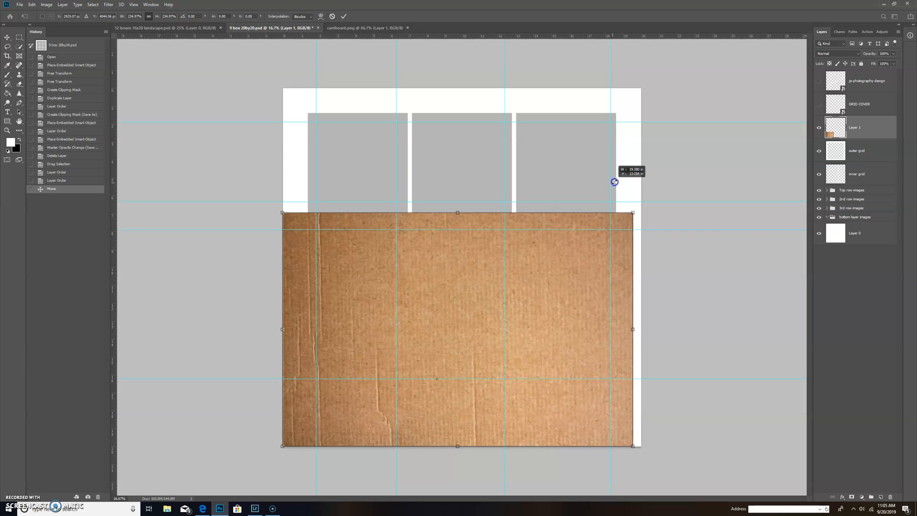
drag(614, 182, 624, 177)
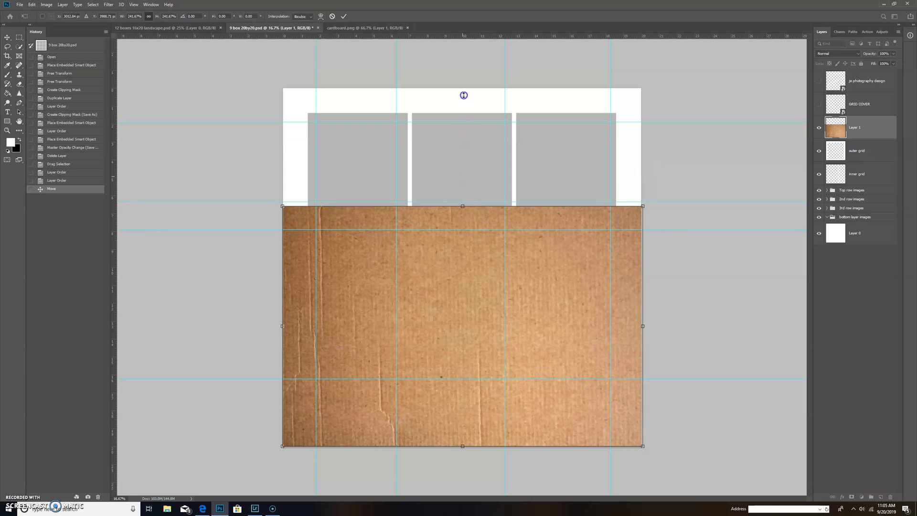
drag(464, 94, 464, 88)
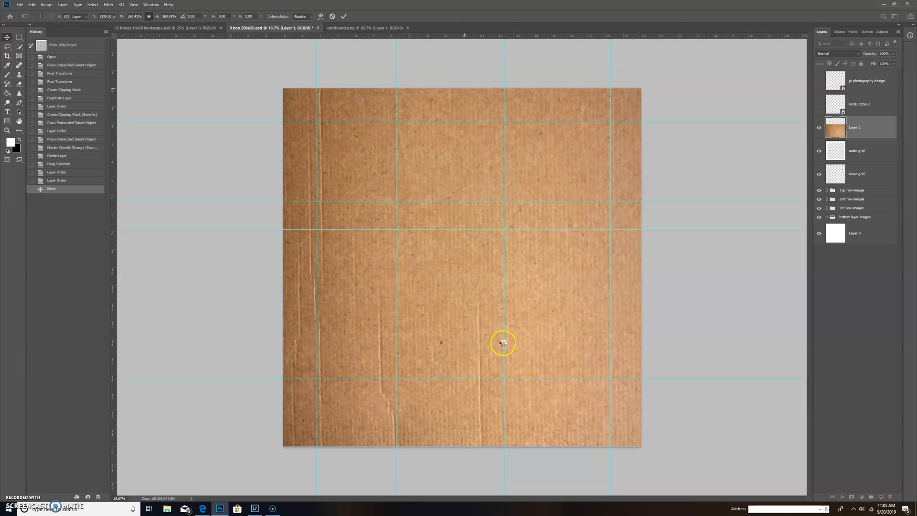
key(Return)
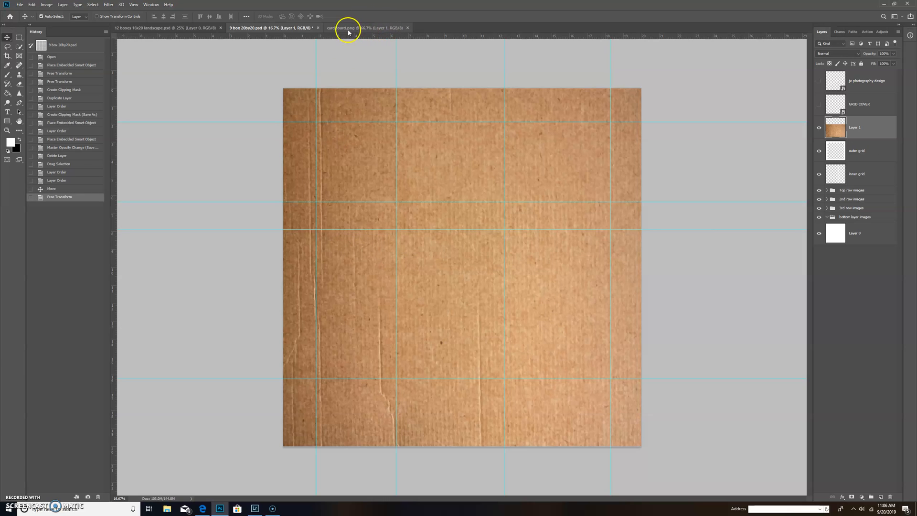
click(351, 28)
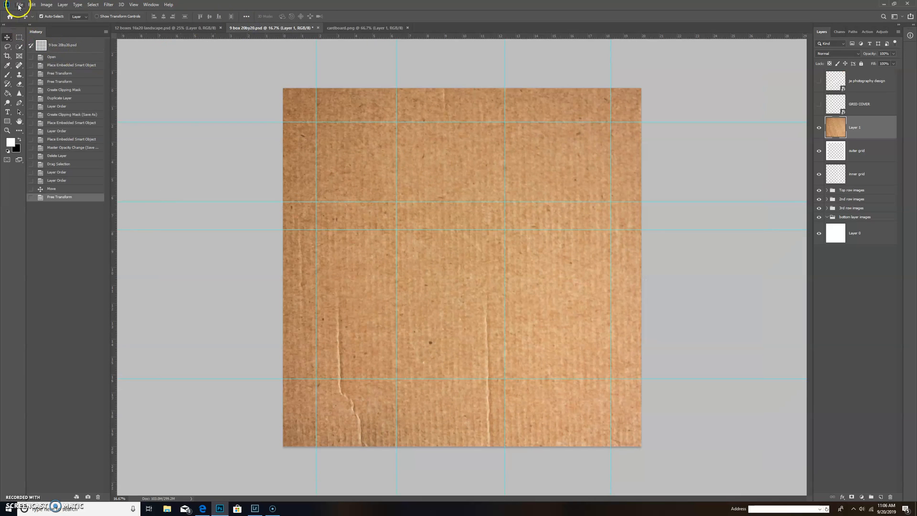
click(19, 5)
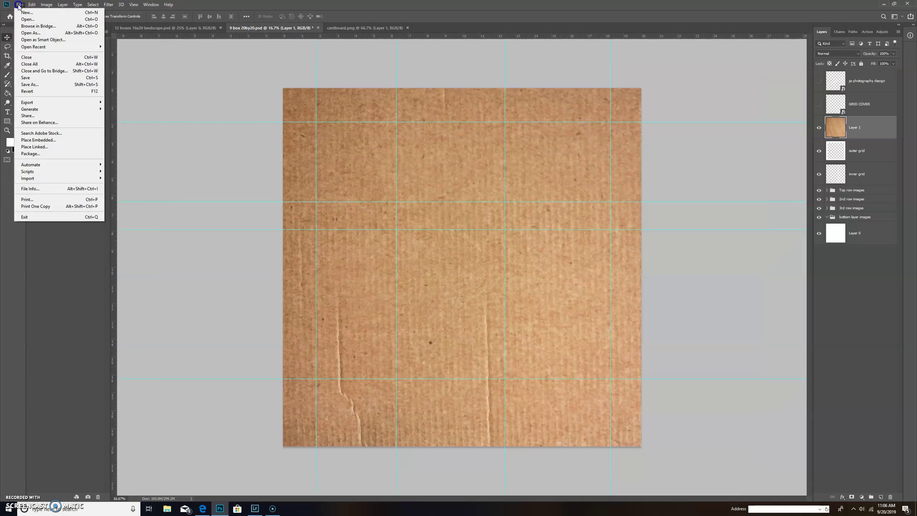
click(72, 140)
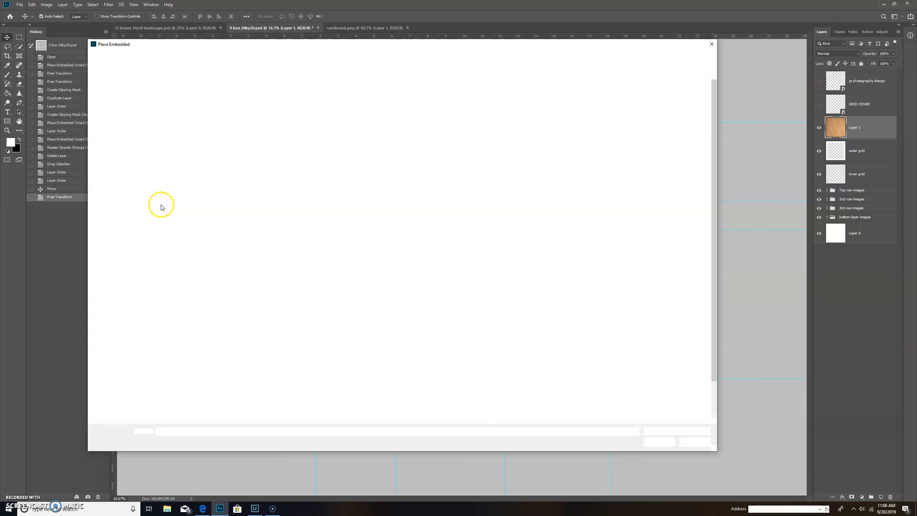
scroll(318, 372, down, 1)
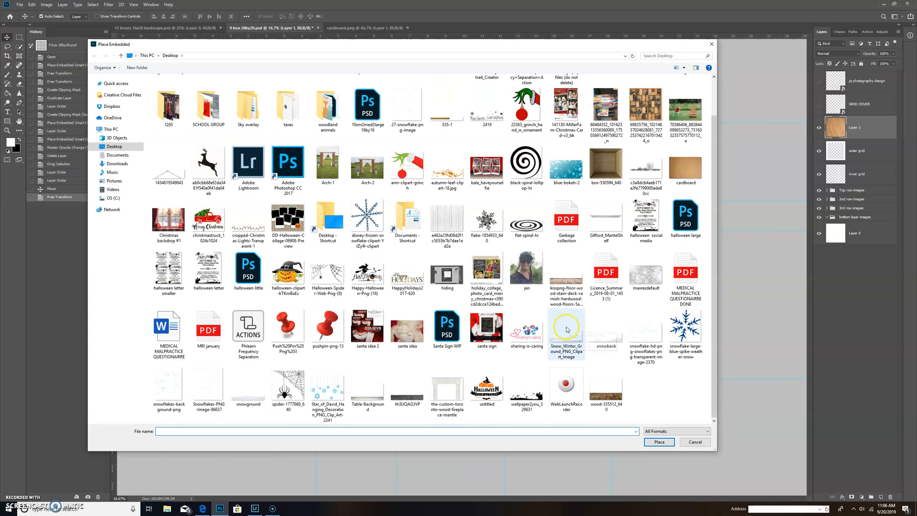
click(695, 442)
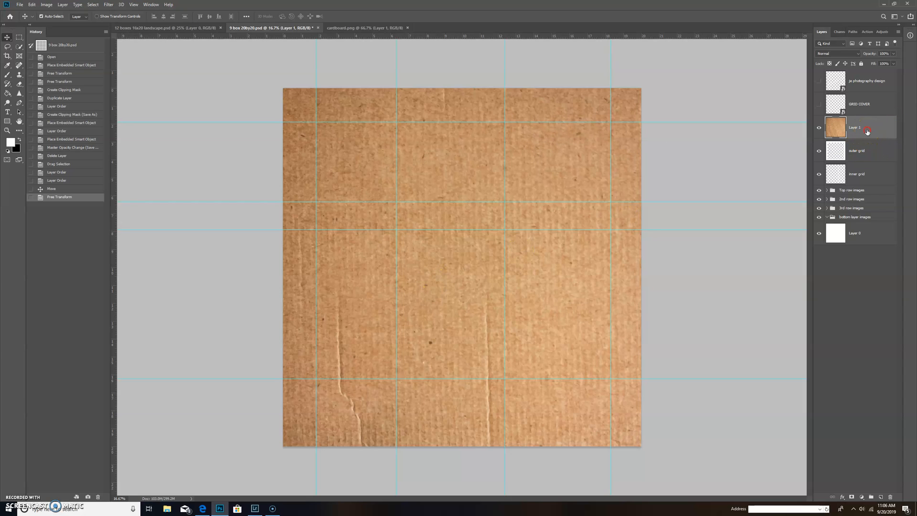
Step: Create a clipping mask so Layer 1 shows only on the outer grid border
right_click(868, 131)
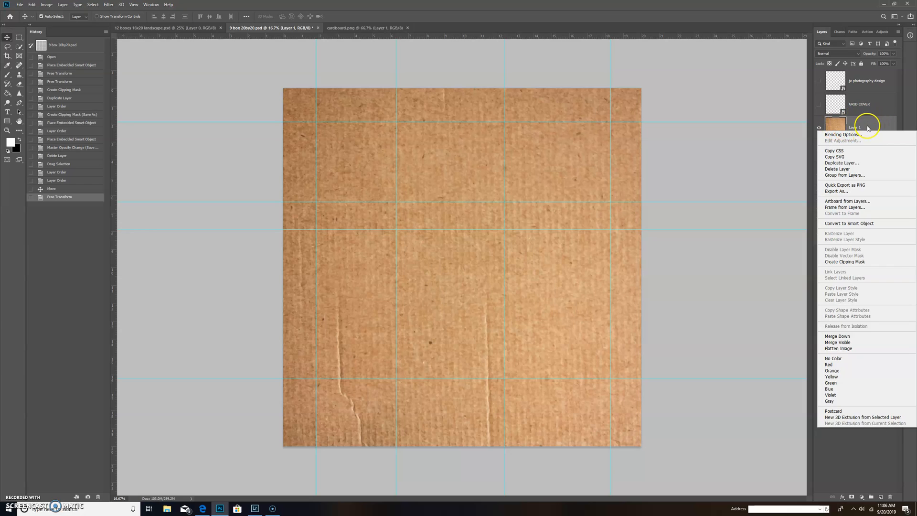
click(850, 263)
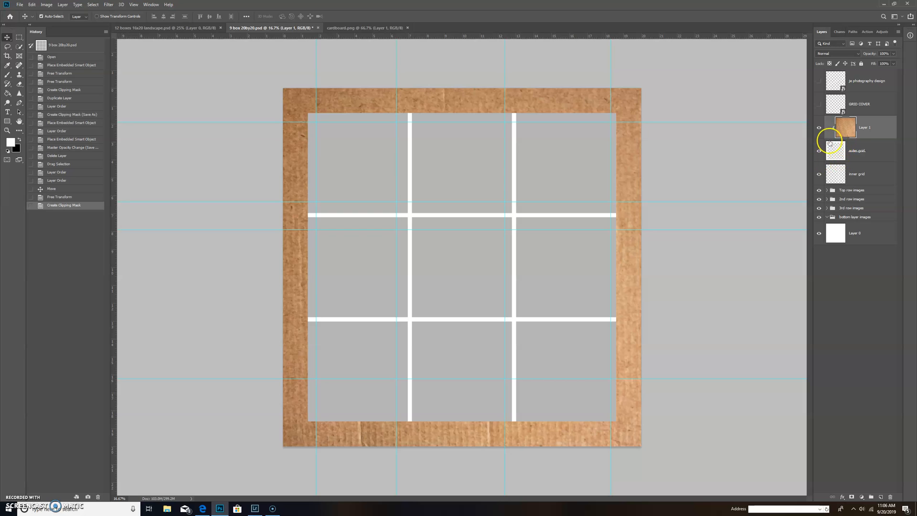
Step: Duplicate Layer 1 and drag Layer 1 copy below the outer grid layer
right_click(876, 130)
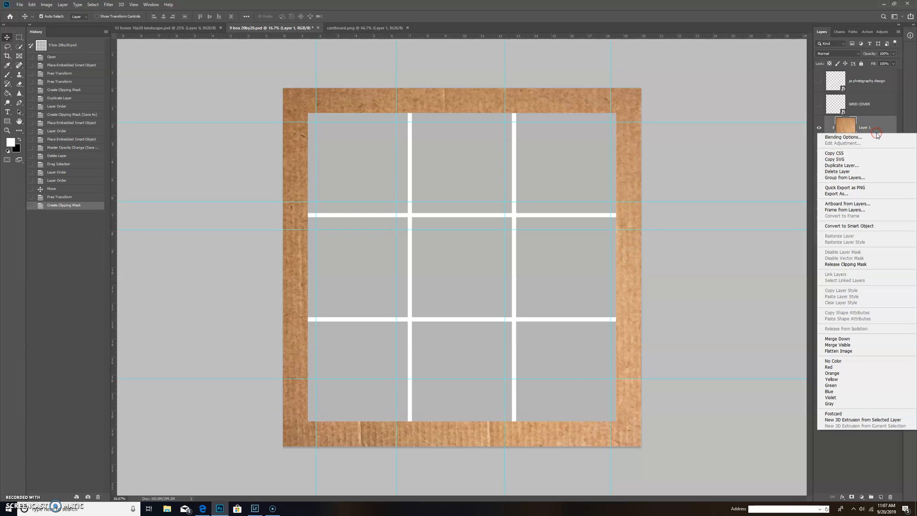
click(869, 166)
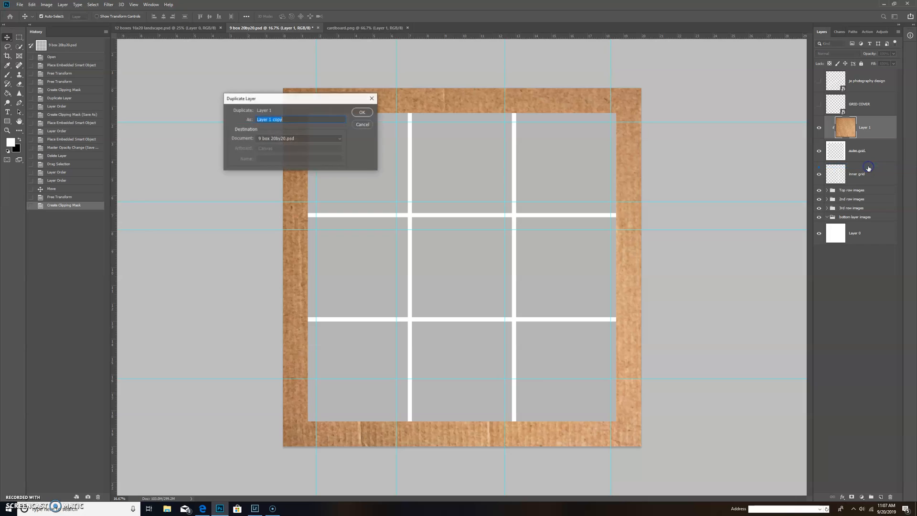
key(Return)
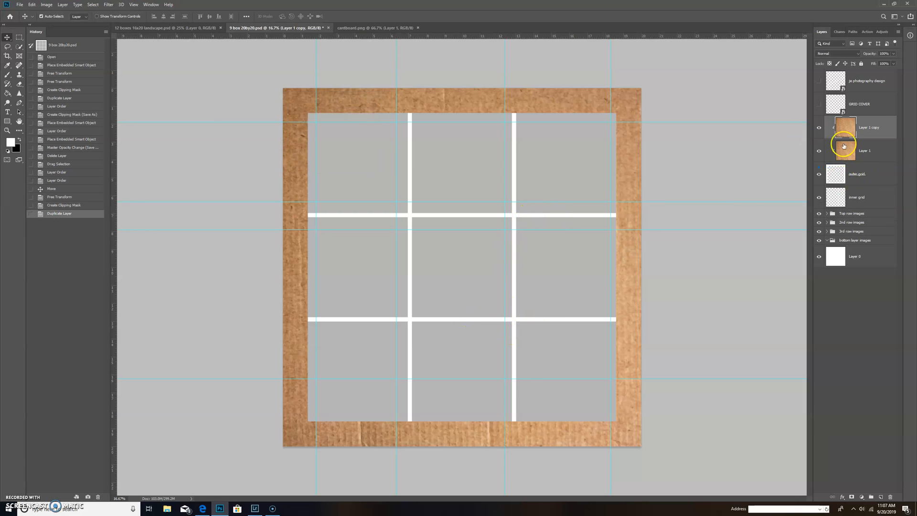
click(868, 125)
drag(869, 125, 877, 182)
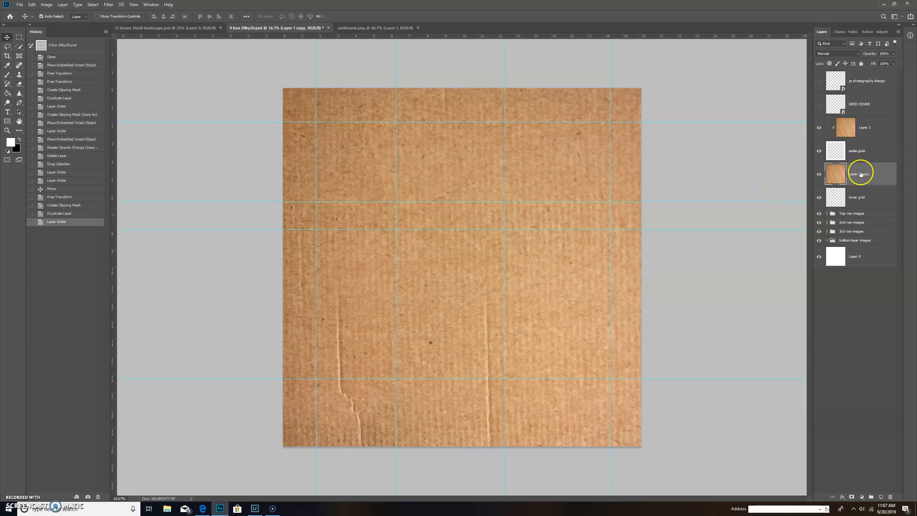
Step: Create a clipping mask so Layer 1 copy shows only on the inner grid lines
right_click(882, 175)
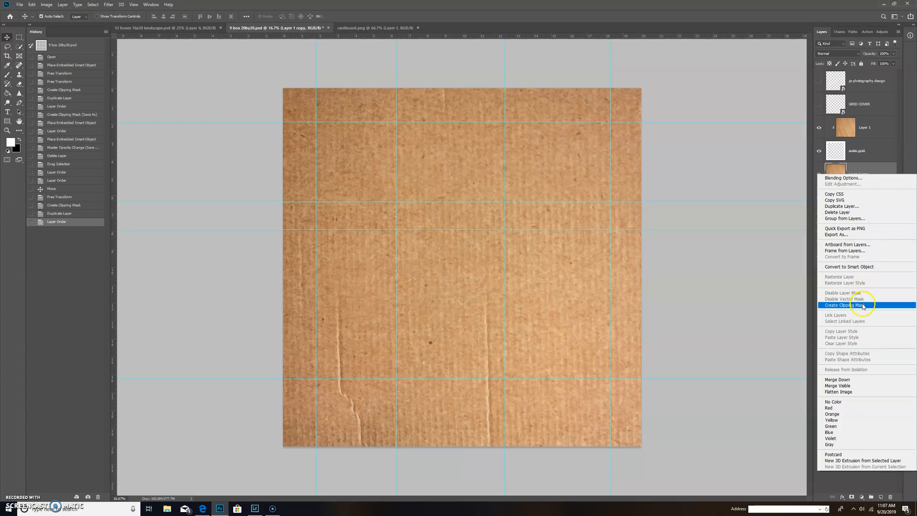
click(860, 304)
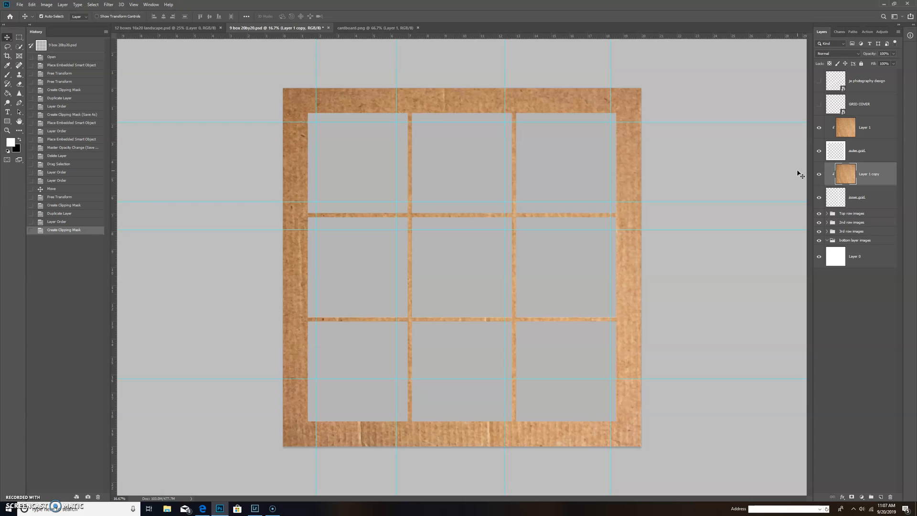
Step: Hide the Layer 1 and Layer 1 copy cardboard textures so the grid shows plain white
click(799, 174)
click(821, 176)
click(819, 174)
click(819, 127)
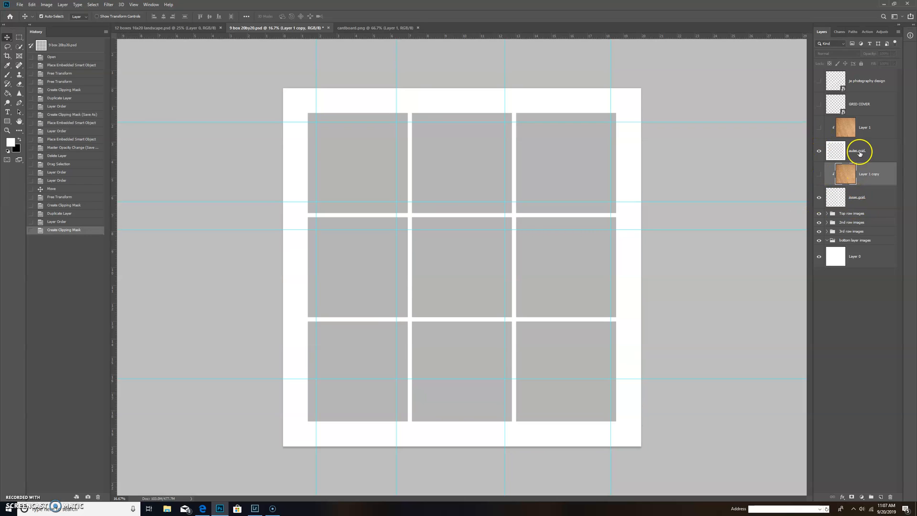
Step: Select the outer and inner grid layers together and dismiss their context menu unchanged
click(859, 152)
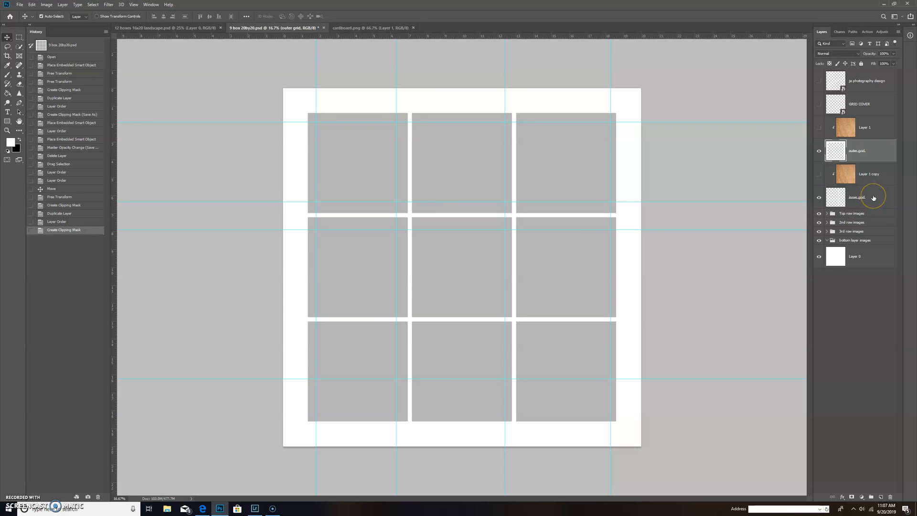
click(874, 197)
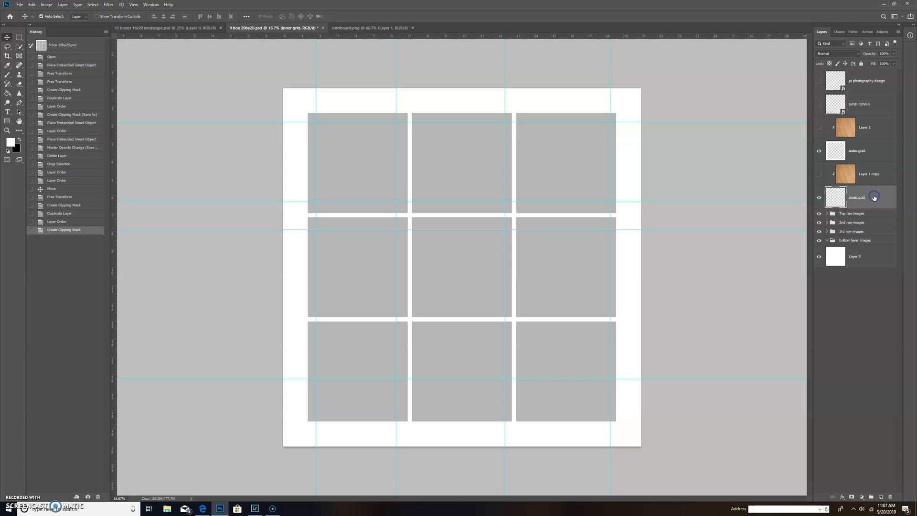
ctrl+click(873, 152)
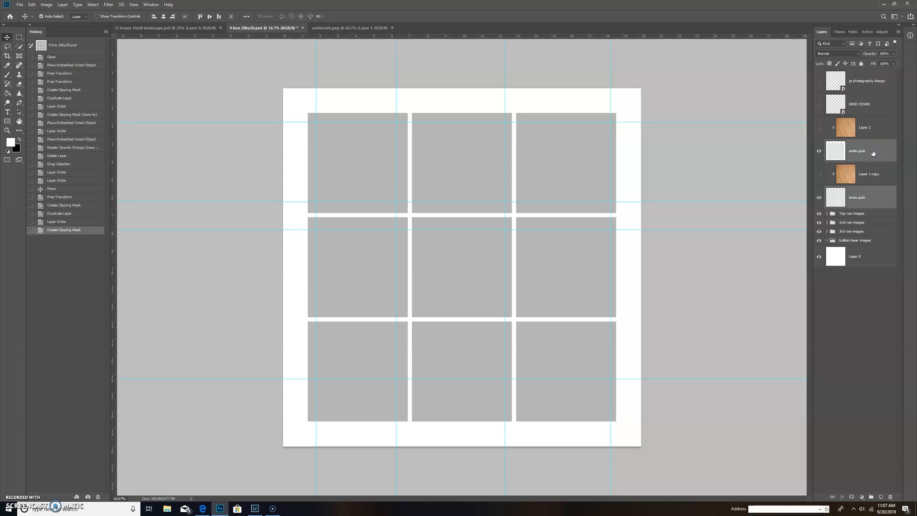
click(873, 196)
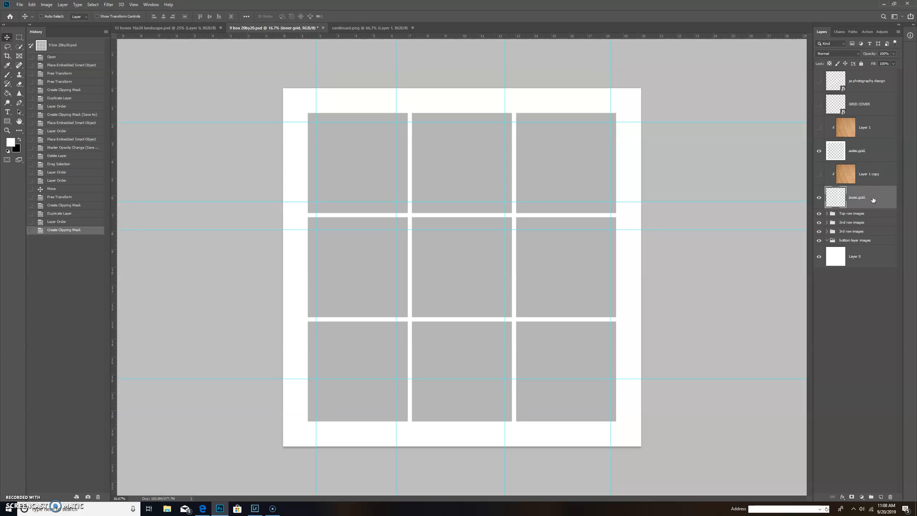
ctrl+click(876, 152)
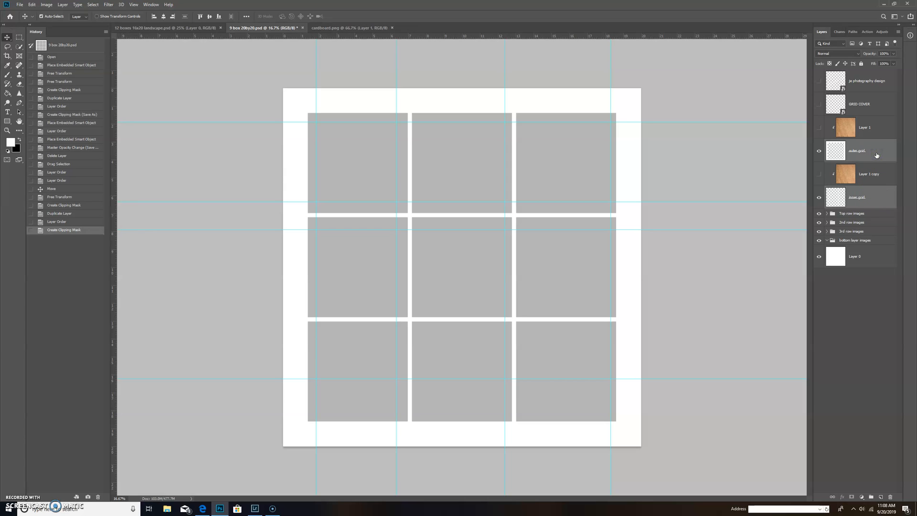
right_click(875, 154)
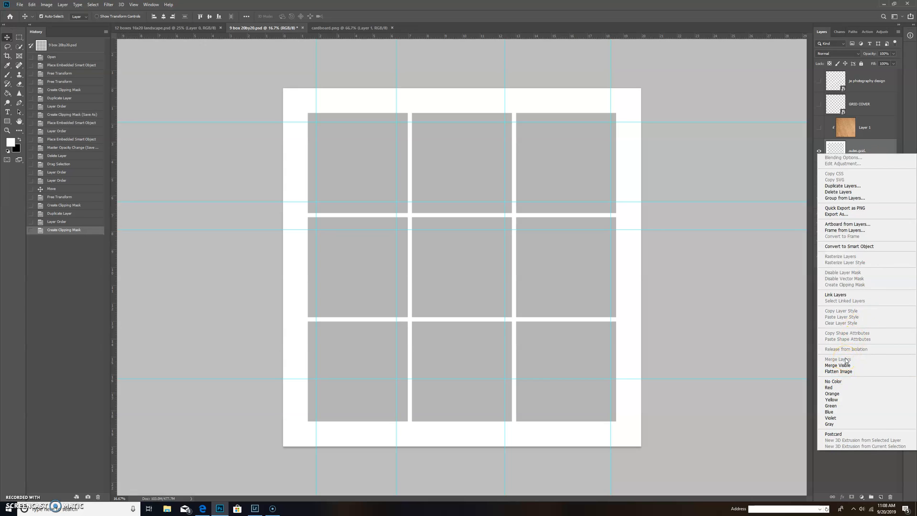
click(758, 309)
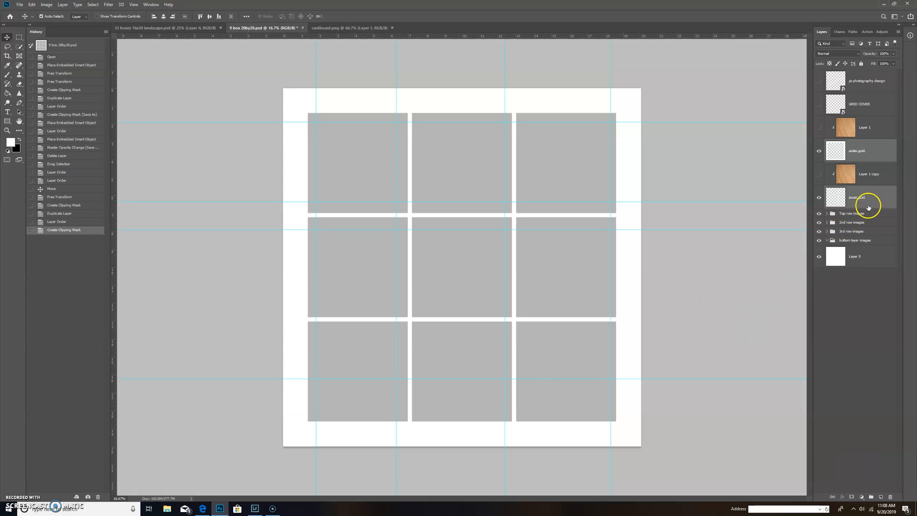
Step: Reselect both grid layers, dismiss the context menu again, and toggle Layer 1's visibility
click(869, 206)
click(870, 153)
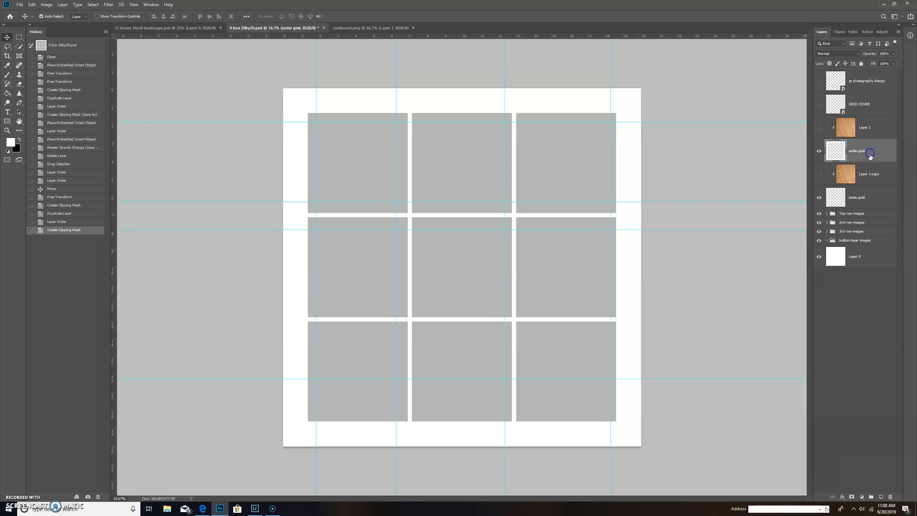
ctrl+click(870, 193)
right_click(870, 192)
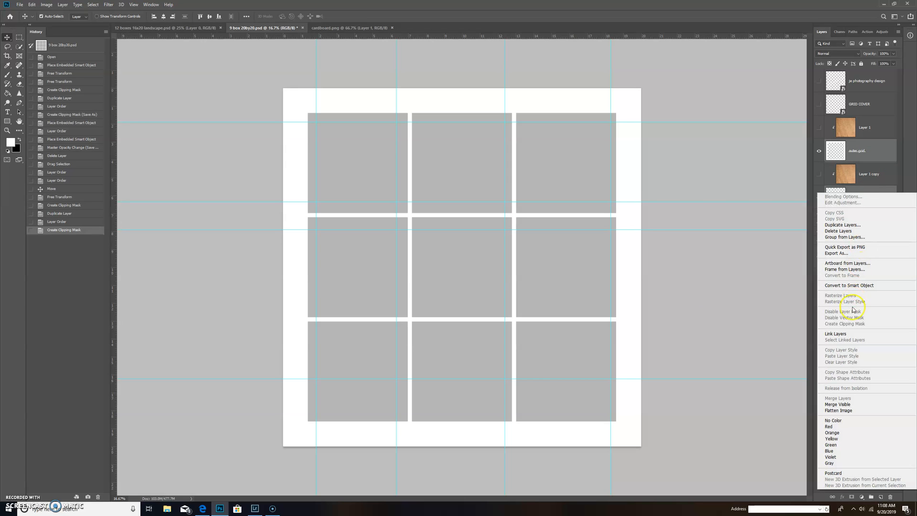
click(796, 423)
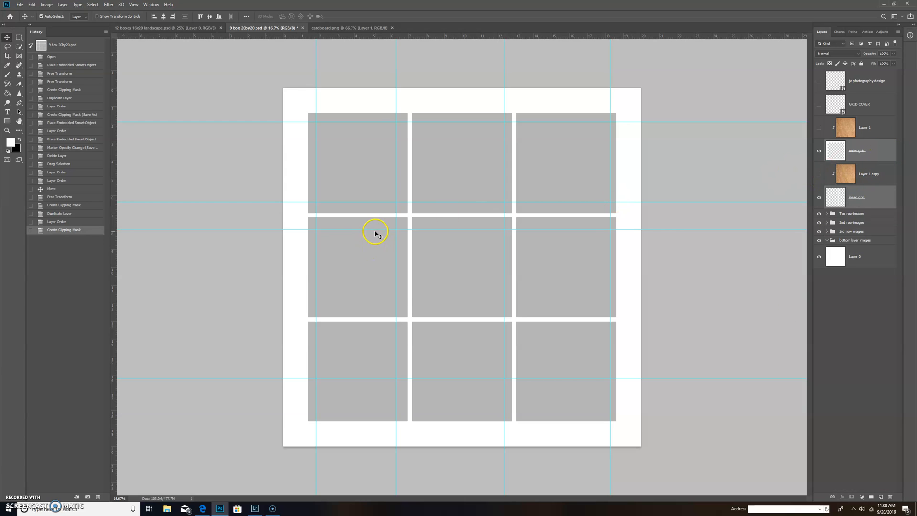
click(819, 128)
Step: Make Layer 1 and Layer 1 copy visible so the border and grid lines regain cardboard texture
click(820, 174)
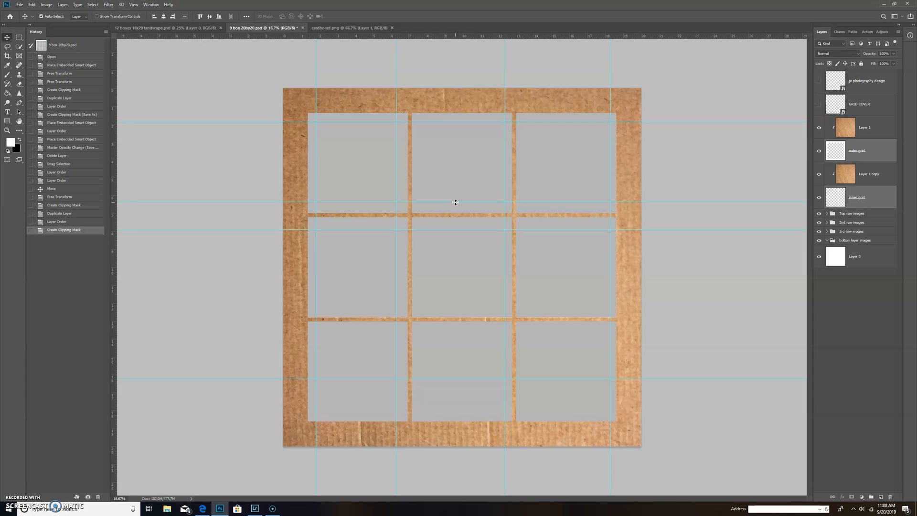
click(476, 199)
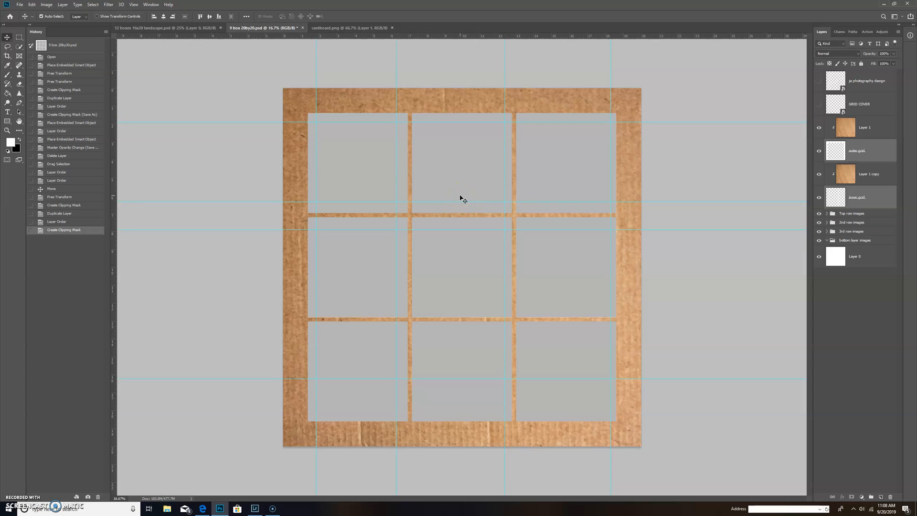